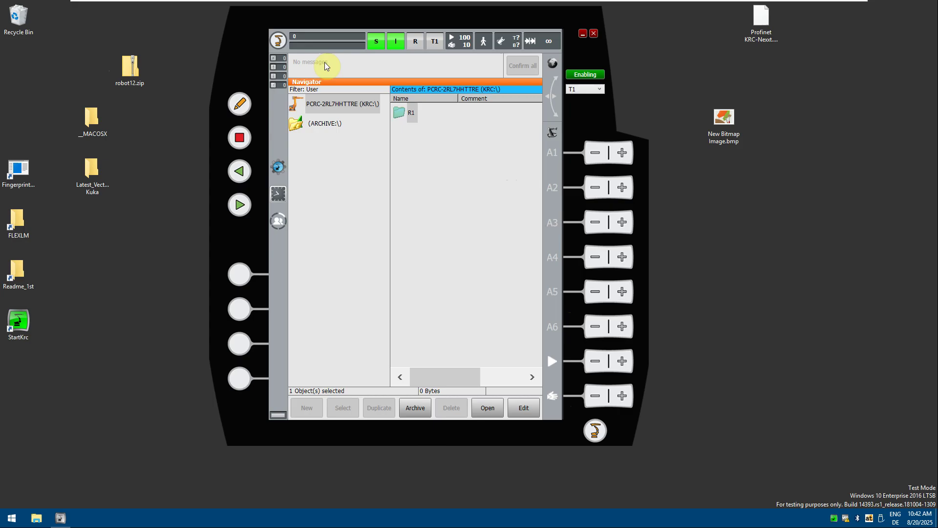
Log on to smartHMI as the Expert user group by entering its password.
click(278, 40)
click(314, 145)
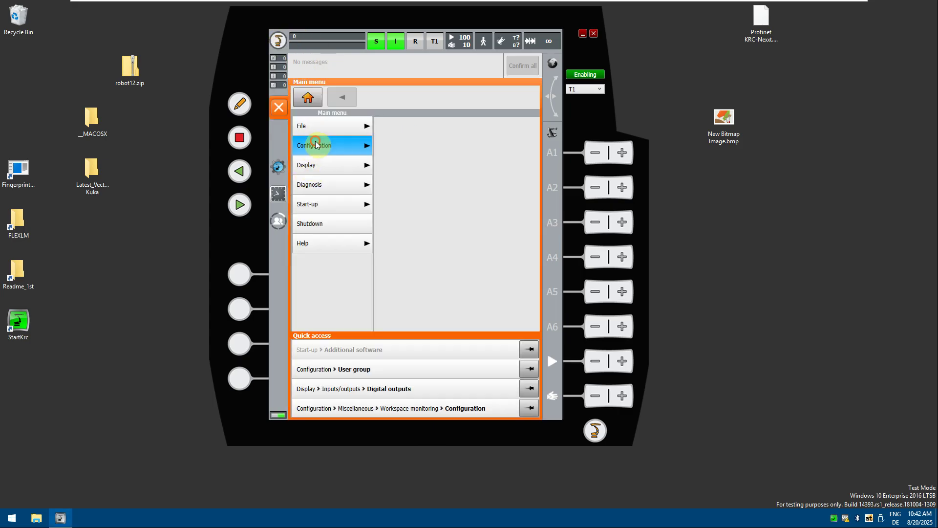
click(412, 184)
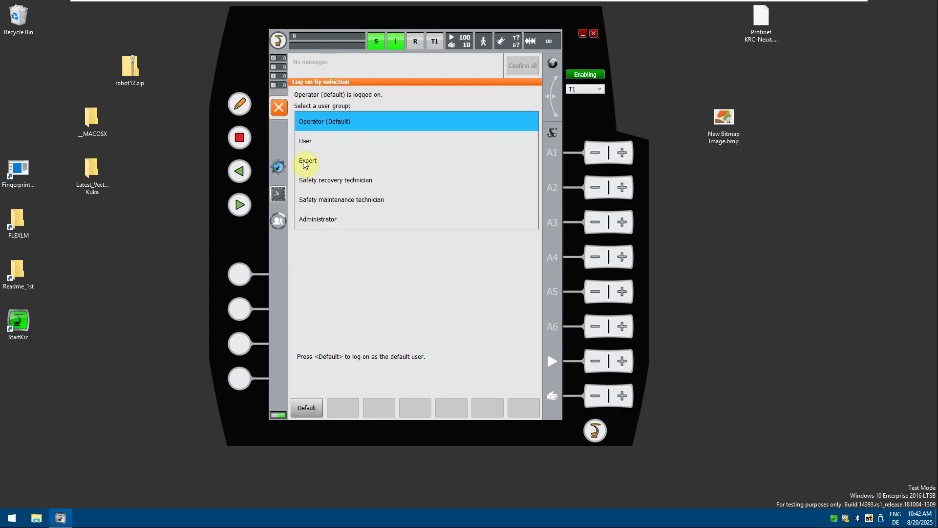
click(308, 160)
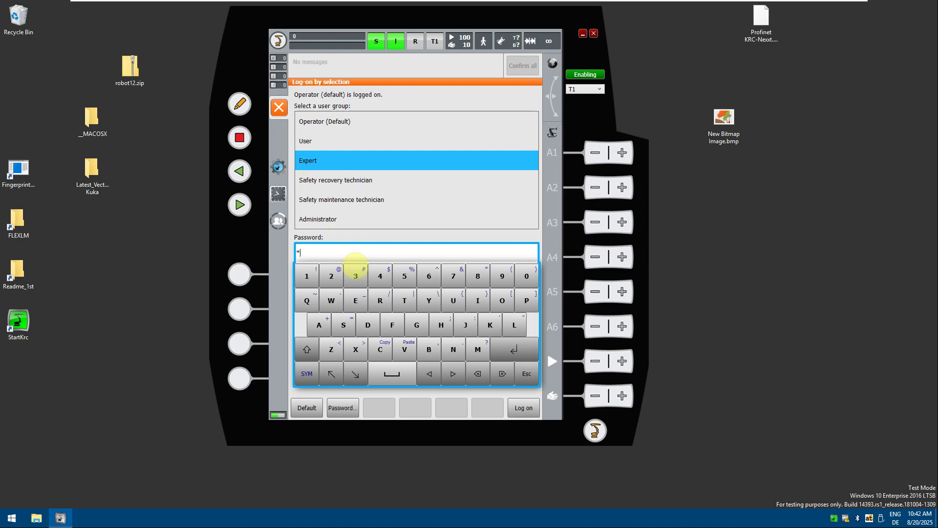
text(kuka)
key(Return)
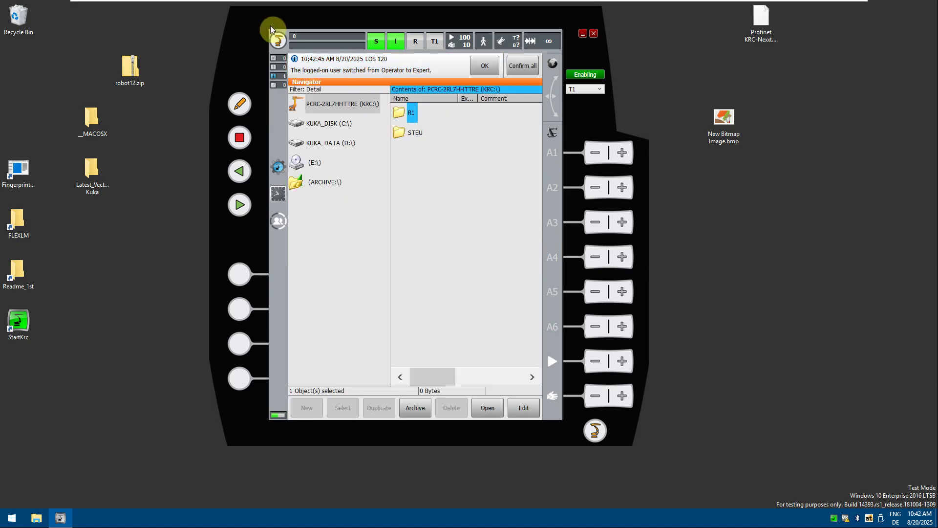
Select KUKA.EtherNetIP MS V4.1.4 under Start-up > Additional software > New software and start installing it.
click(278, 40)
click(326, 204)
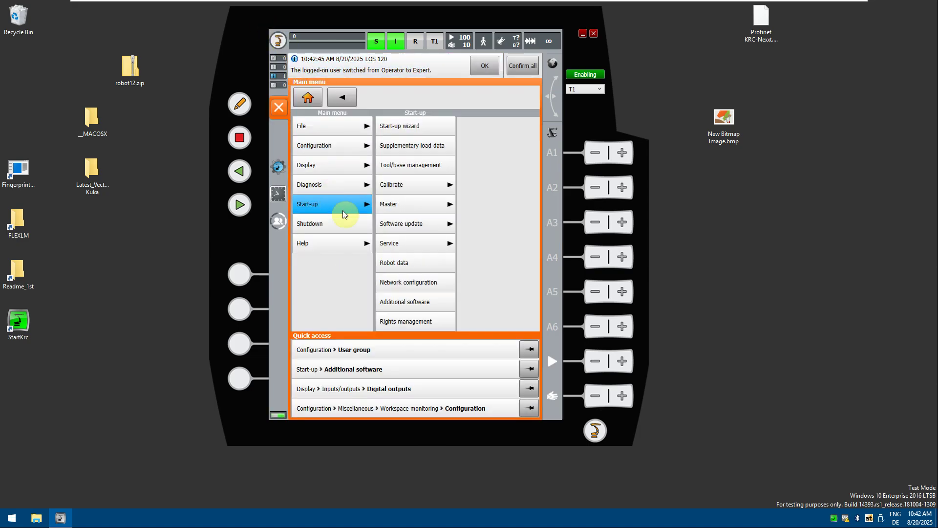
click(423, 302)
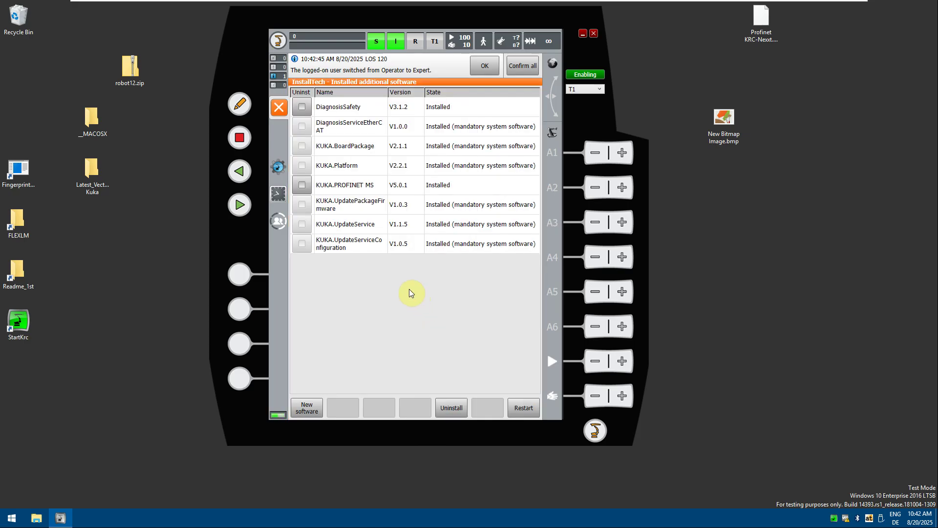
click(308, 409)
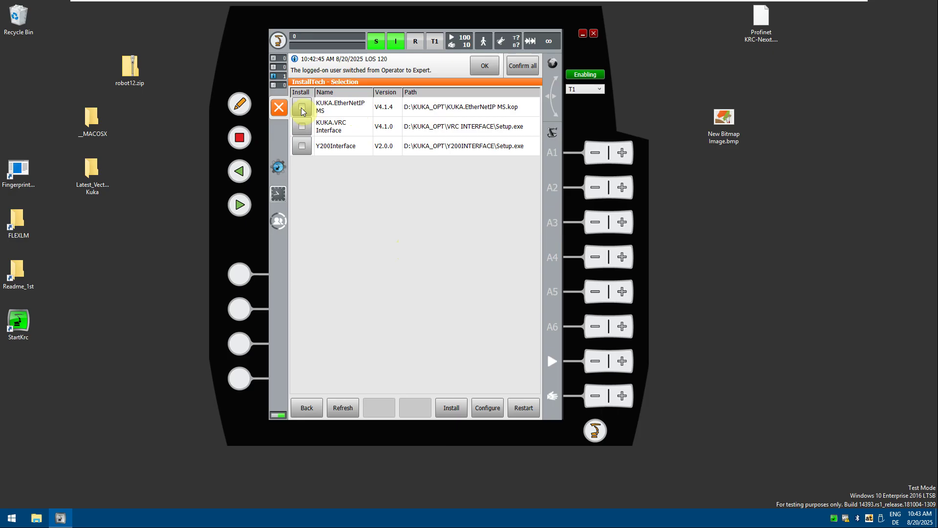
click(302, 108)
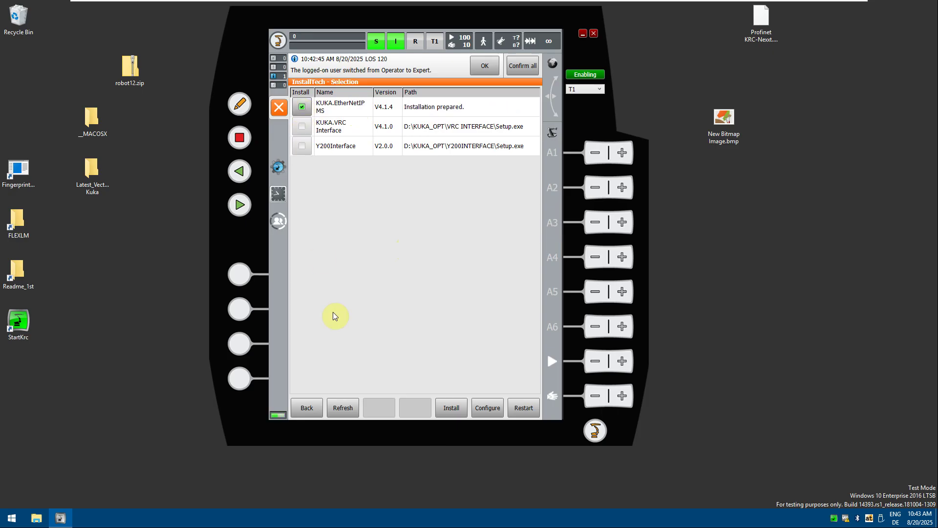
click(346, 414)
click(449, 409)
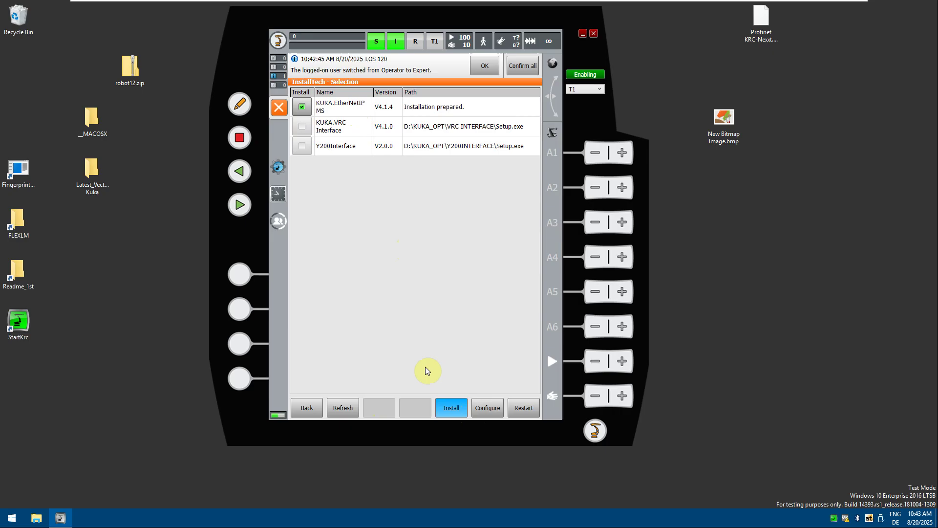
Confirm the EtherNet/IP installation, agree to activate and continue installing WorkingProject.
click(393, 258)
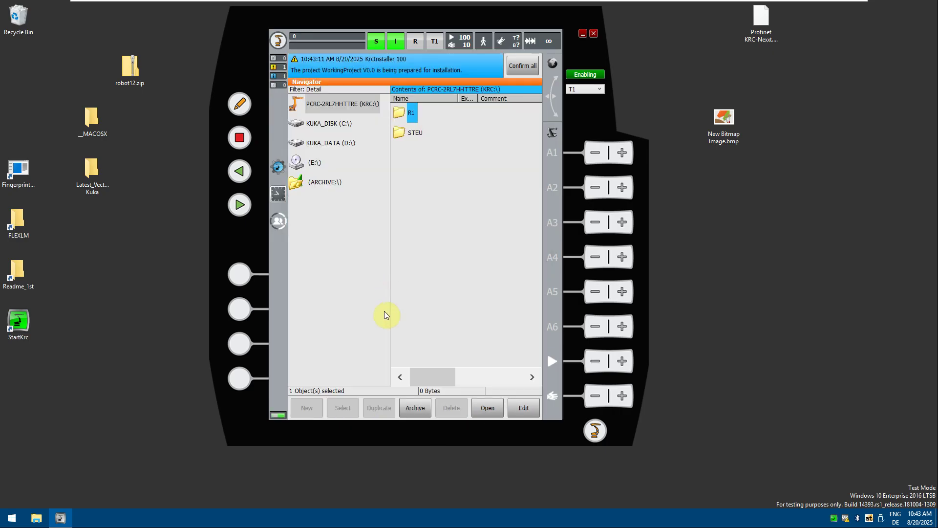
click(389, 250)
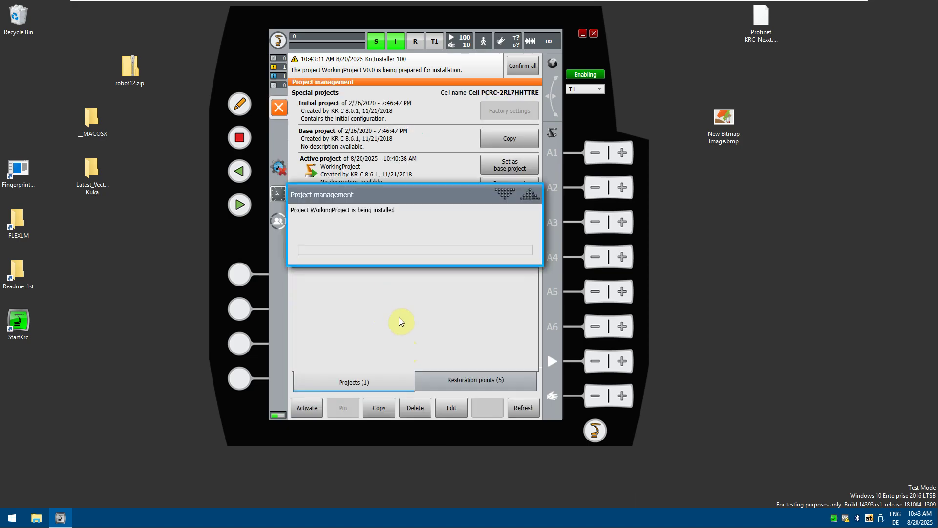
mouse_move(313, 7)
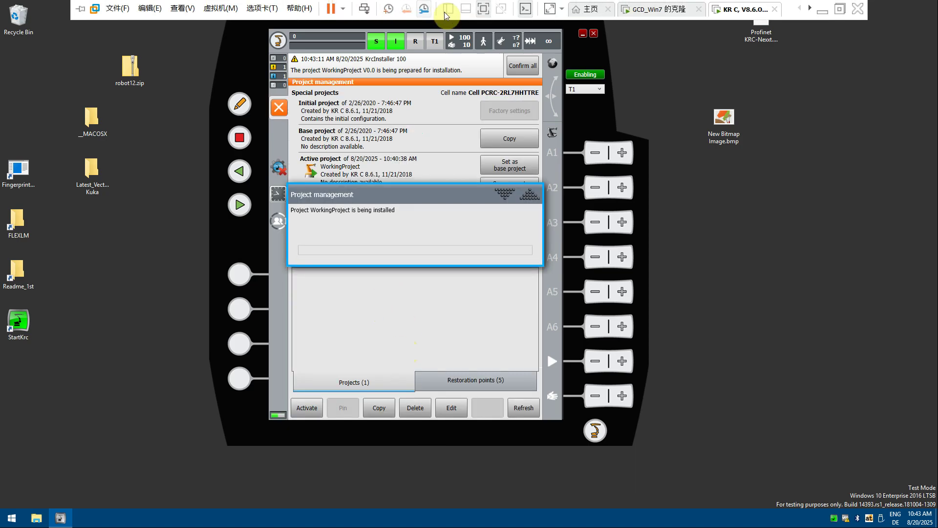
click(395, 311)
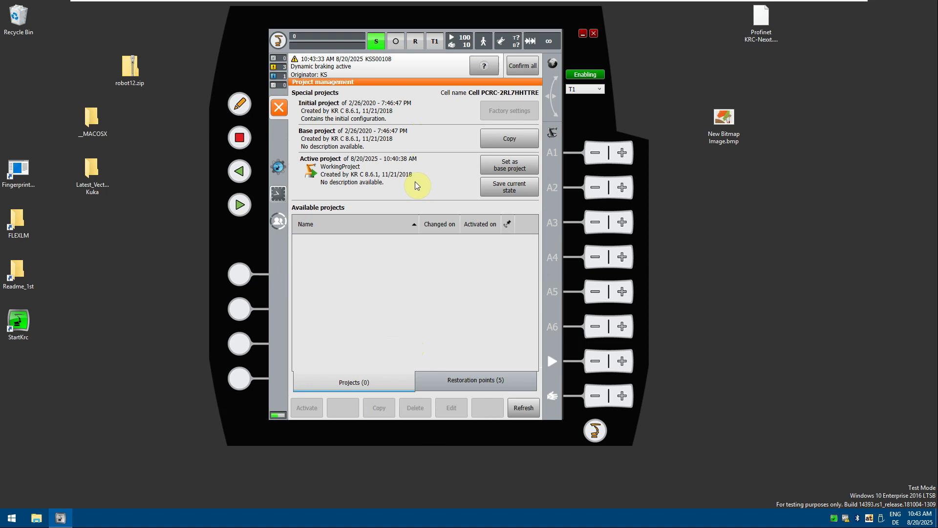
Switch to the GCD_Win7 virtual machine in full screen and launch WorkVisual 6.0.
click(484, 9)
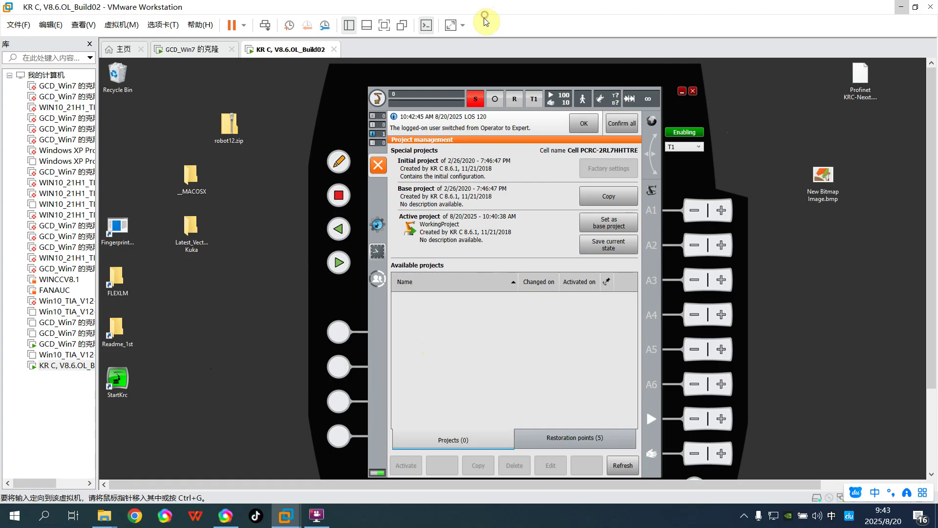
click(194, 53)
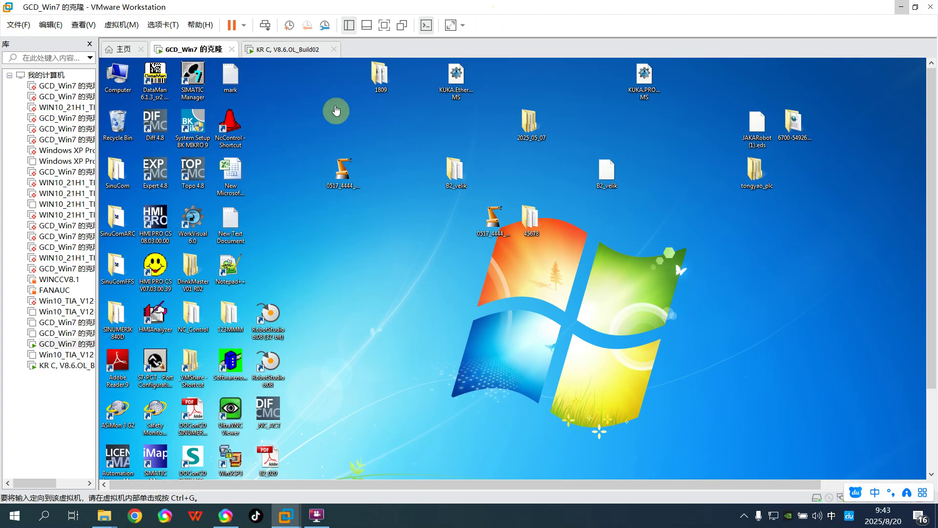
click(394, 27)
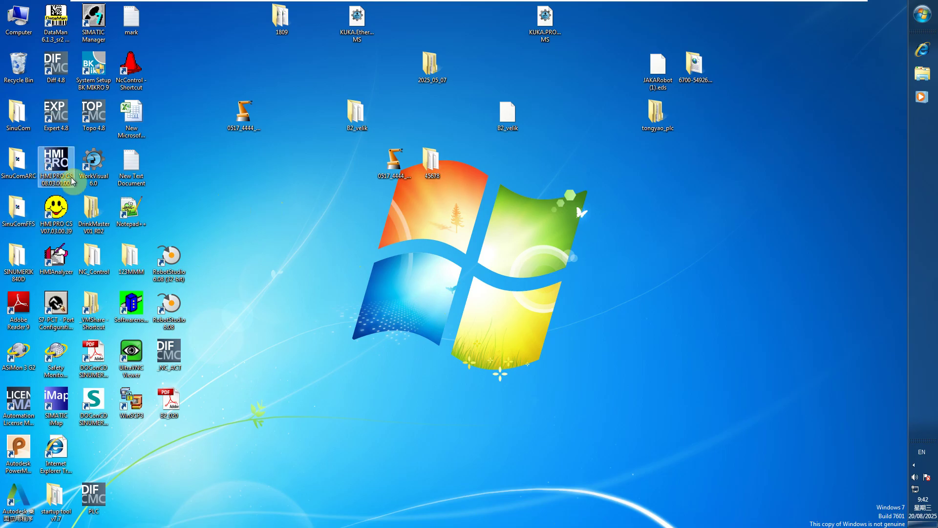
click(89, 165)
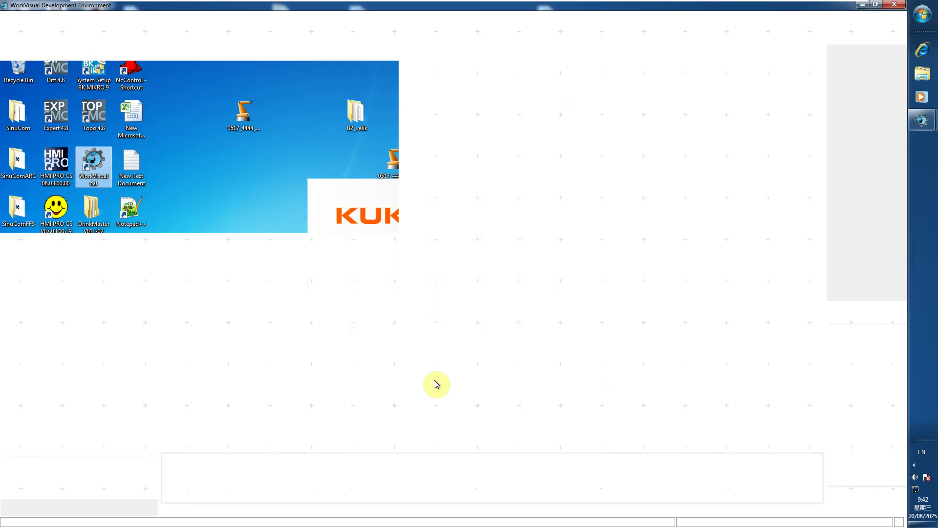
Skip the project explorer and open Option package management from Extras.
click(590, 352)
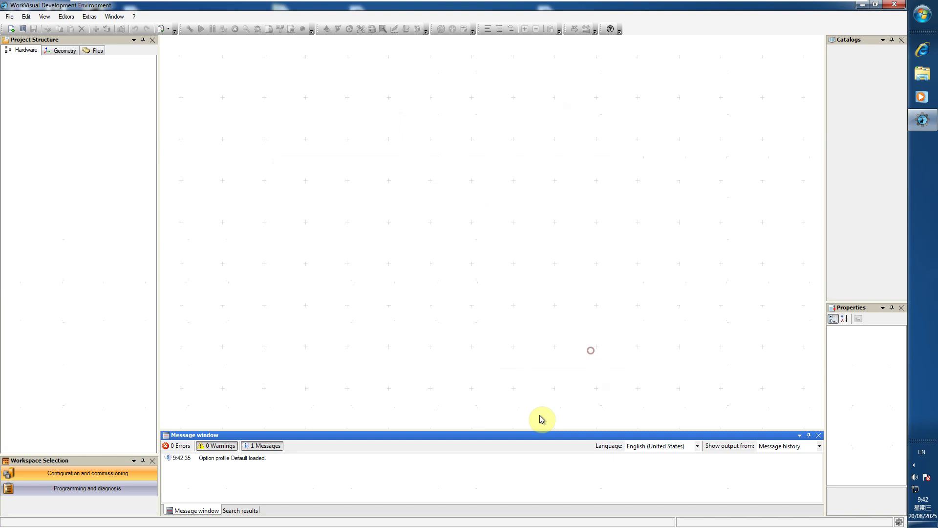
click(83, 19)
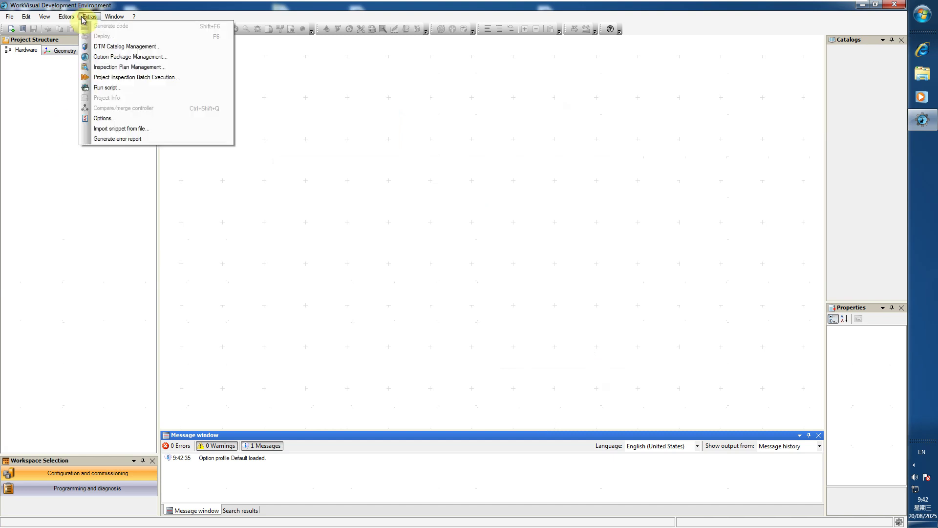
click(104, 59)
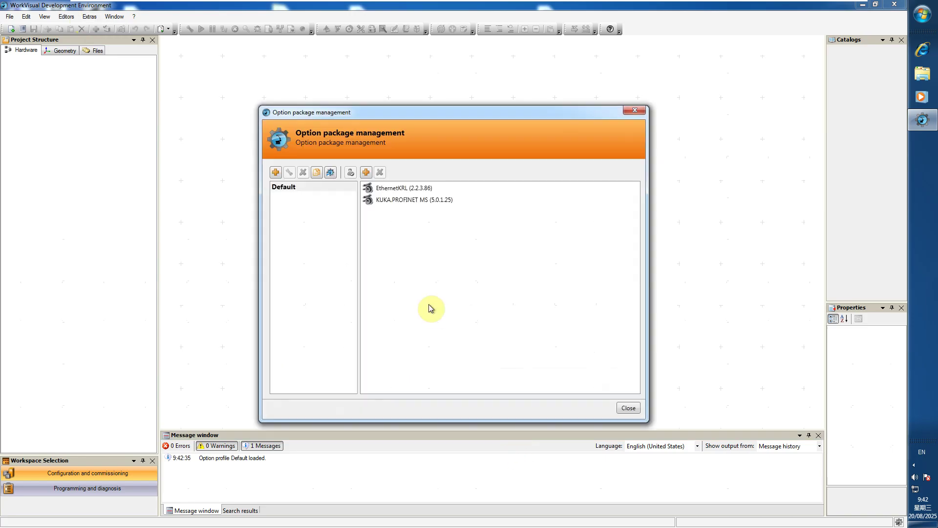
Install the KUKA.EtherNetIP MS 4.1.4.2 package file from the Desktop.
click(366, 172)
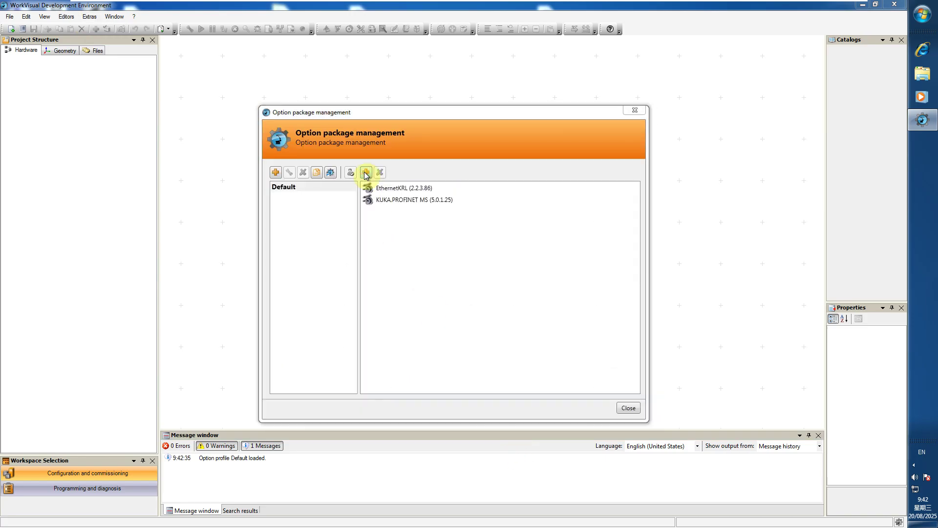
click(289, 186)
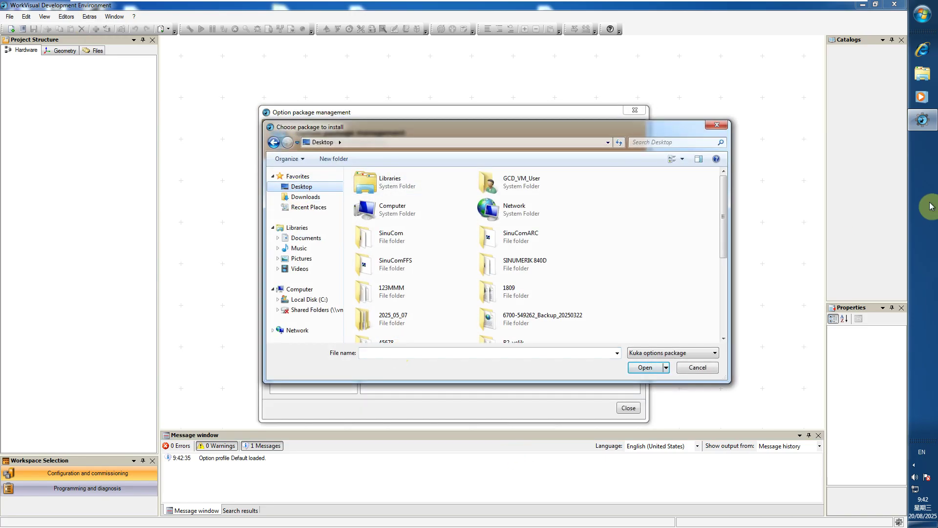
drag(724, 186, 729, 292)
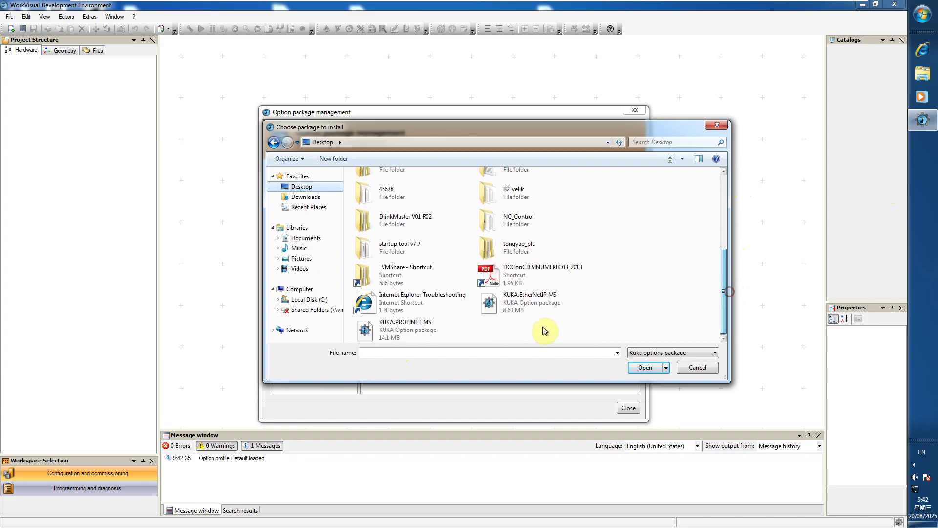
click(521, 304)
click(646, 367)
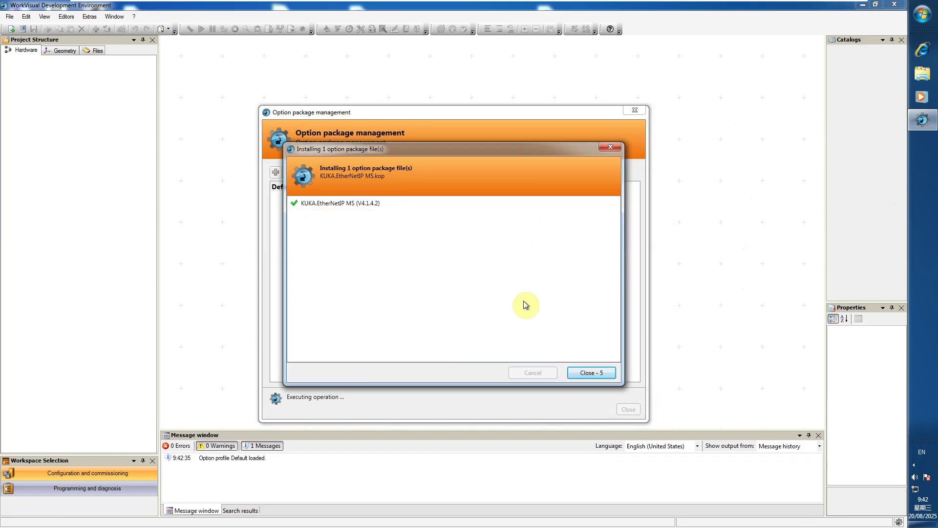
click(600, 373)
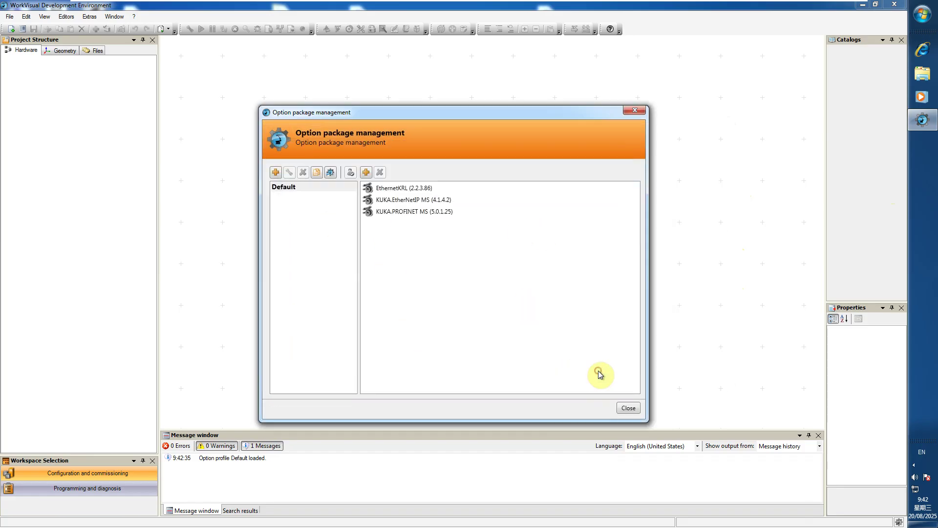
Close option package management and open recent project 0517_4444_511.wvs.
click(627, 408)
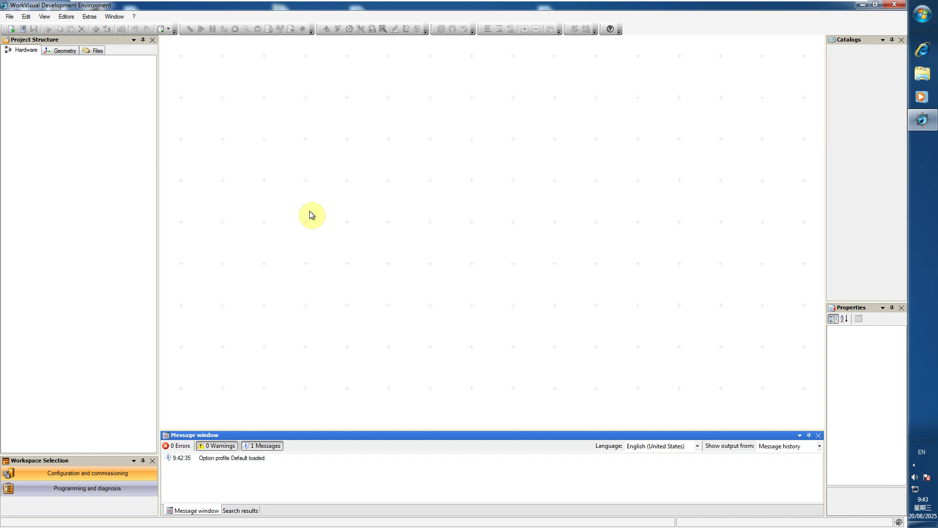
click(10, 16)
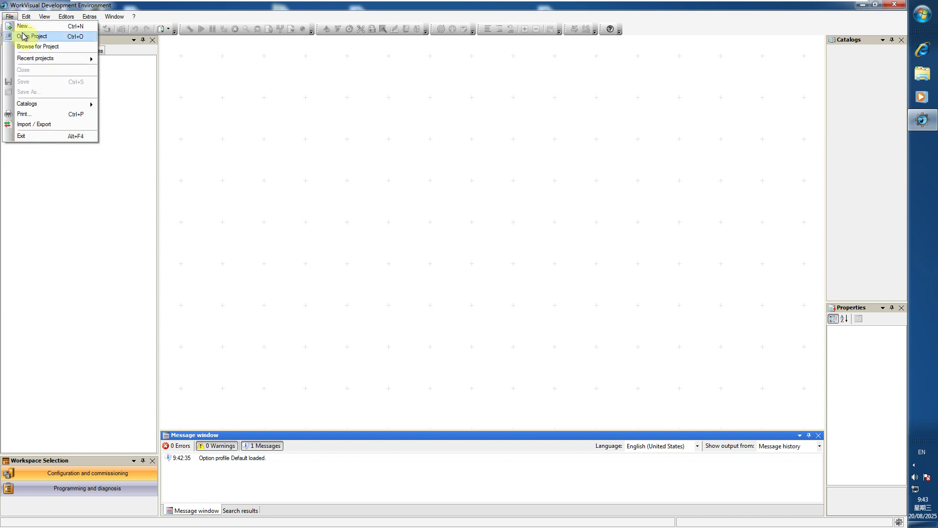
click(23, 36)
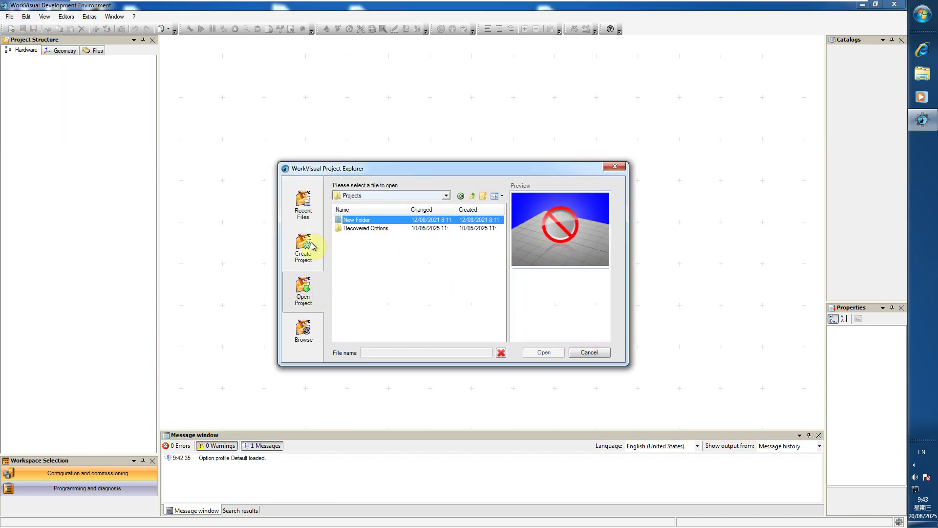
click(303, 208)
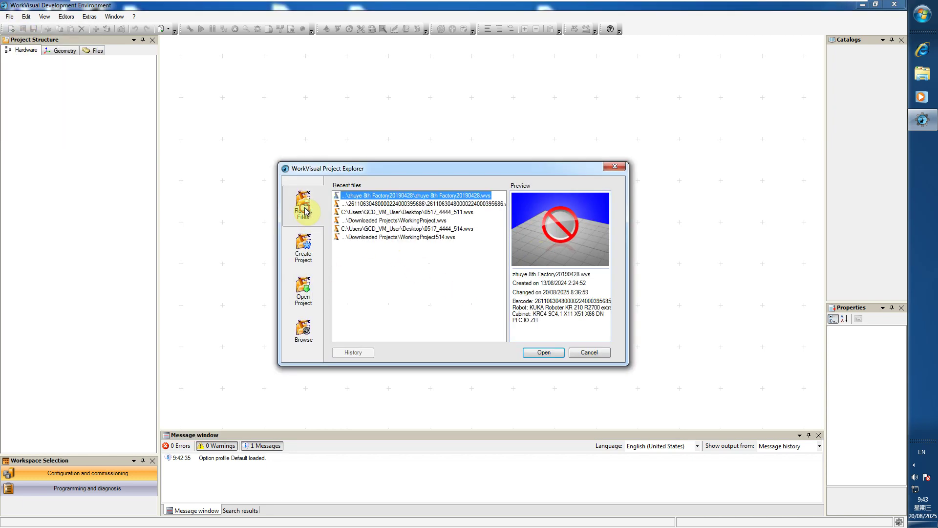
double_click(409, 213)
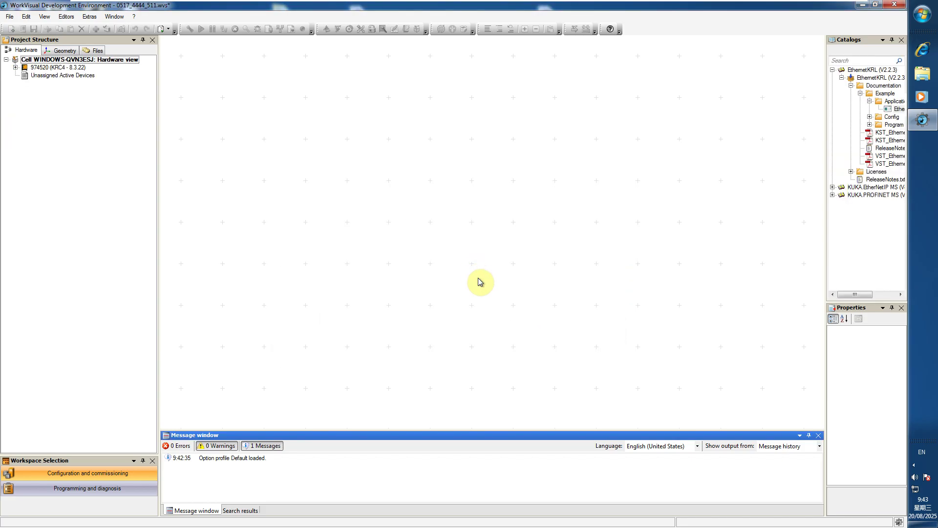
Set controller 974520 as the active controller.
click(66, 68)
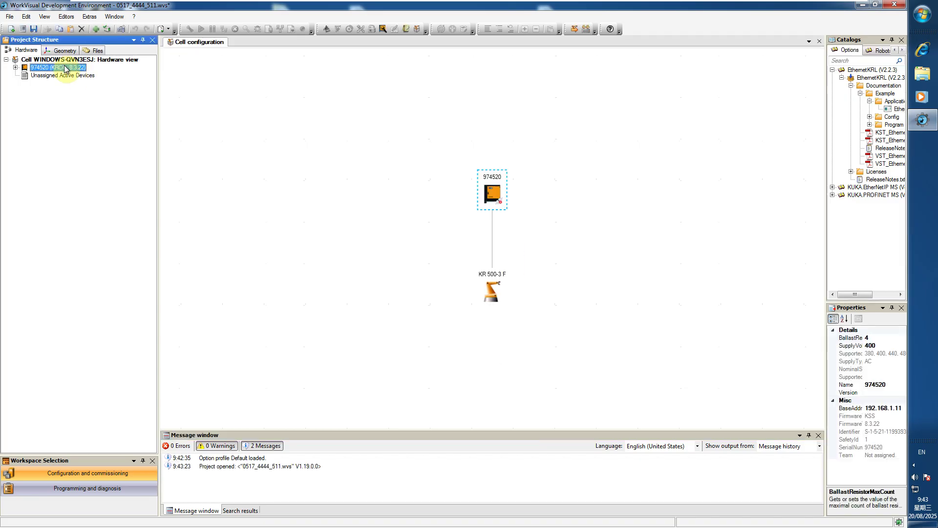
right_click(66, 69)
click(67, 71)
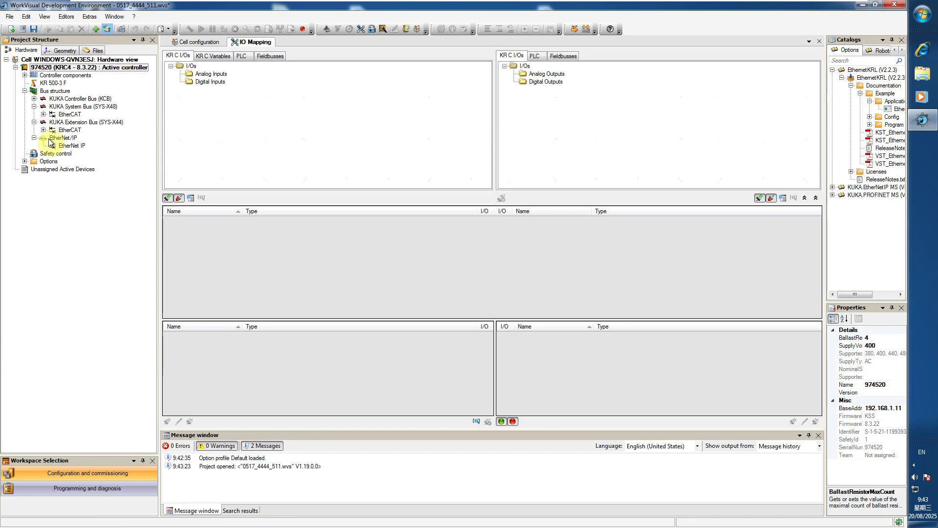
Delete the existing EtherNet/IP bus from the bus structure and confirm.
click(55, 141)
right_click(56, 139)
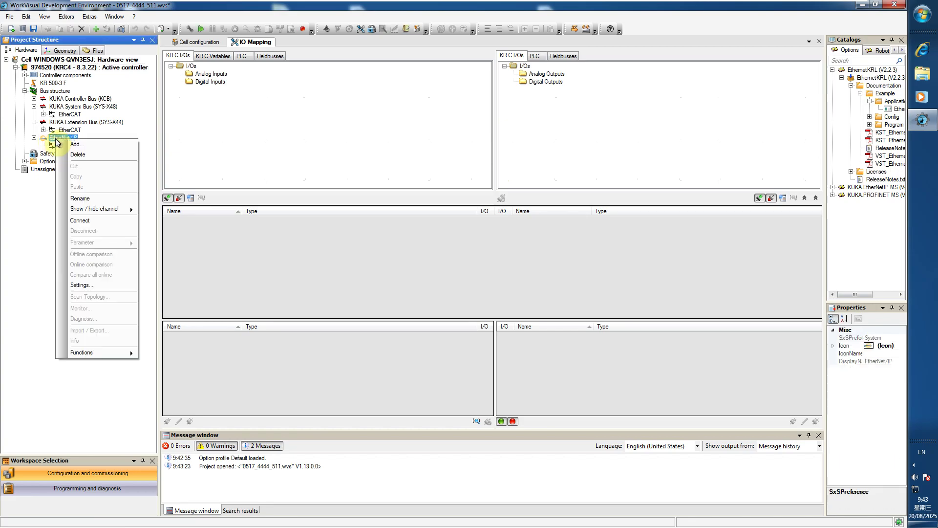
click(75, 156)
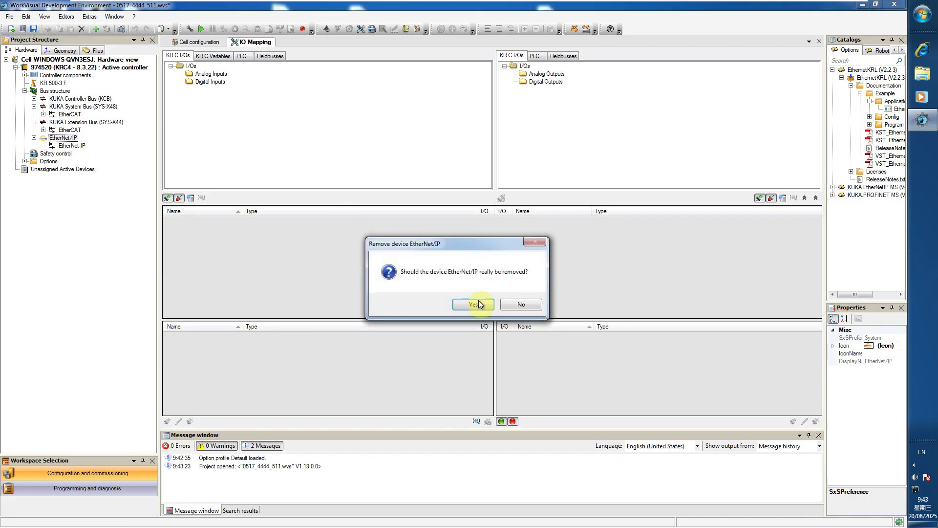
click(474, 305)
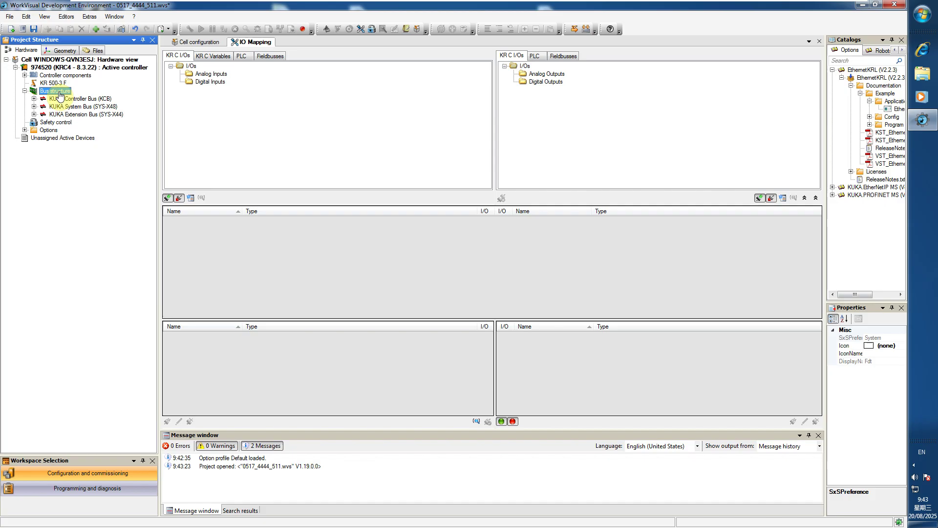
Add a new EtherNet/IP bus under Bus structure via DTM selection.
right_click(60, 93)
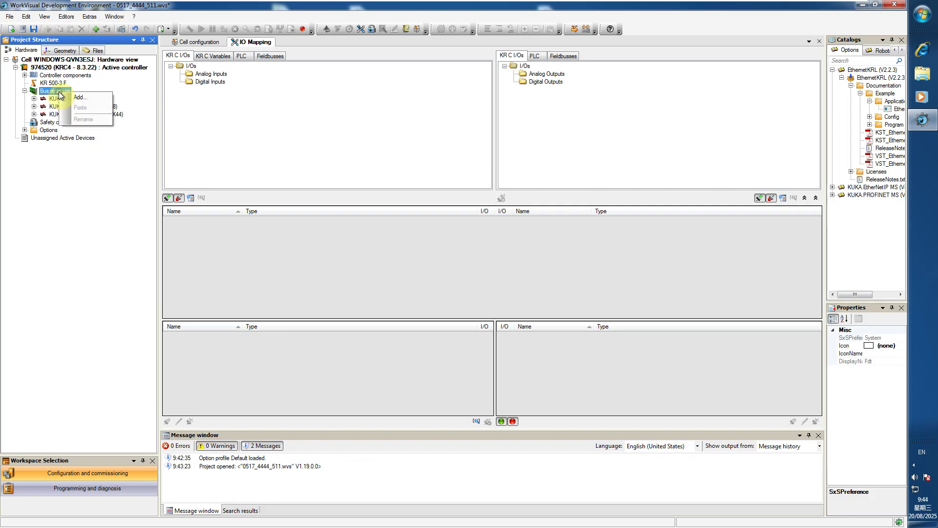
click(69, 100)
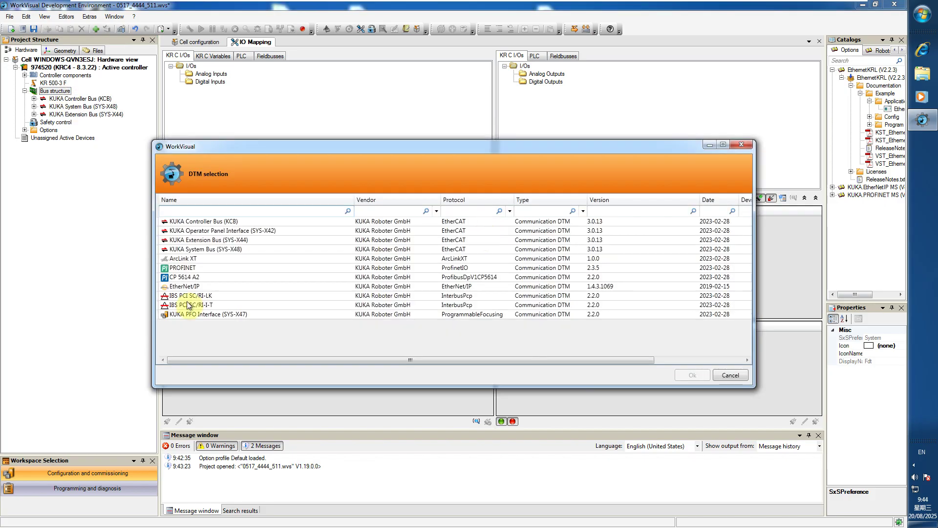
click(177, 287)
click(690, 375)
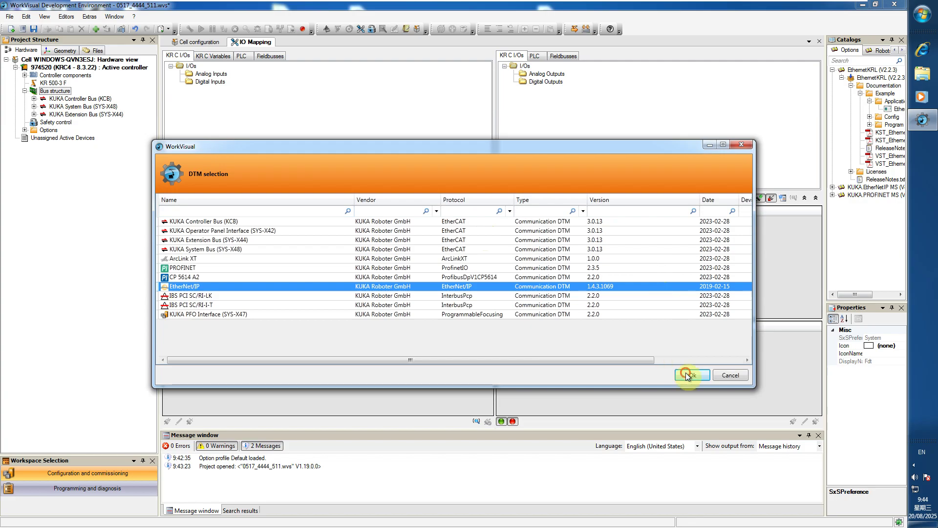
click(56, 122)
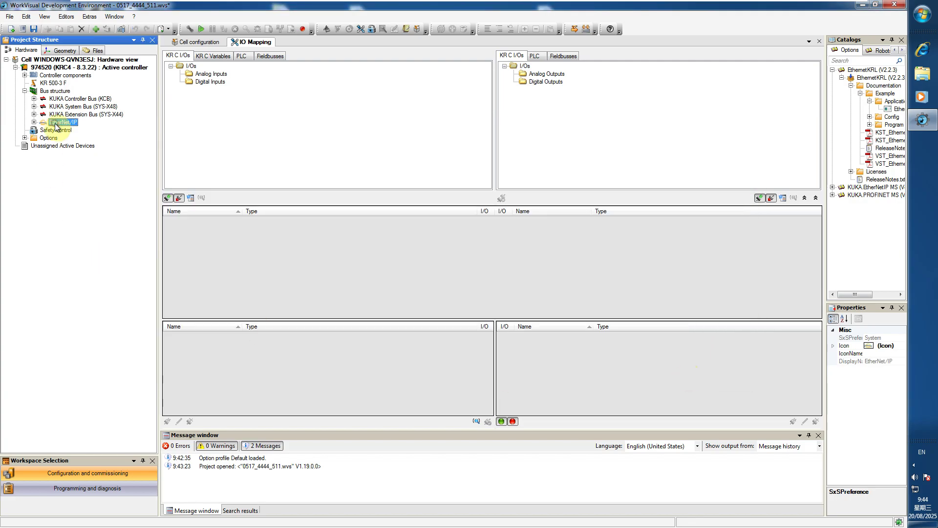
Open the EtherNet/IP settings to review scanner IP 192.168.89.1 and 20000 ms timeouts.
double_click(58, 123)
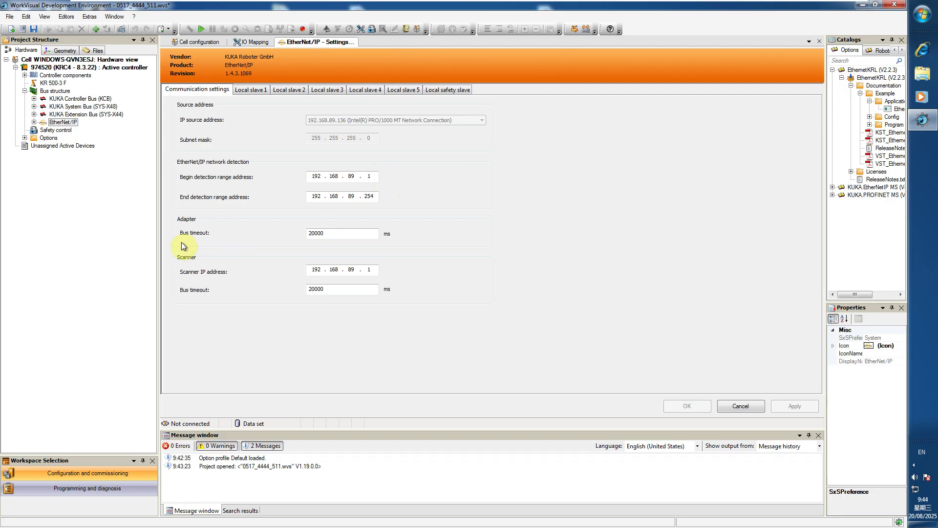
Activate Local slave 1 with device name 'kuka' and comment 'plc', then apply.
mouse_move(190, 234)
click(249, 93)
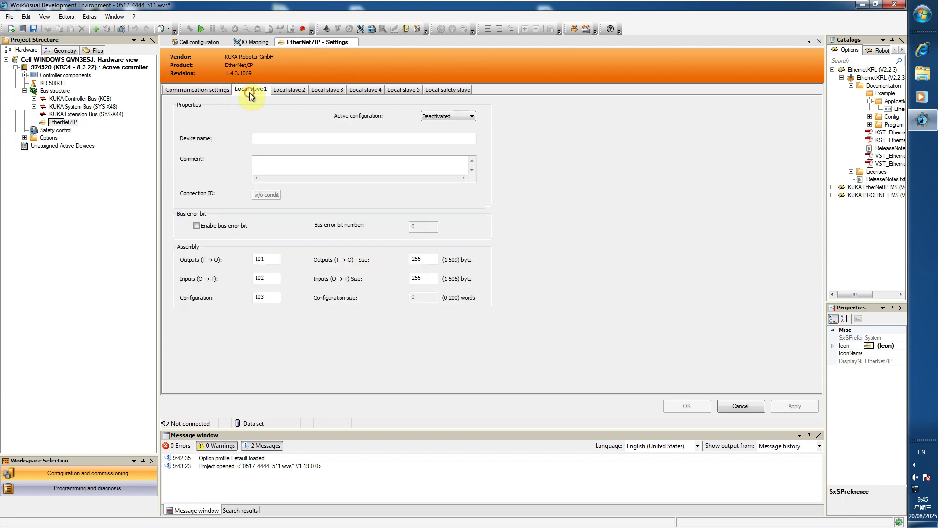
click(458, 118)
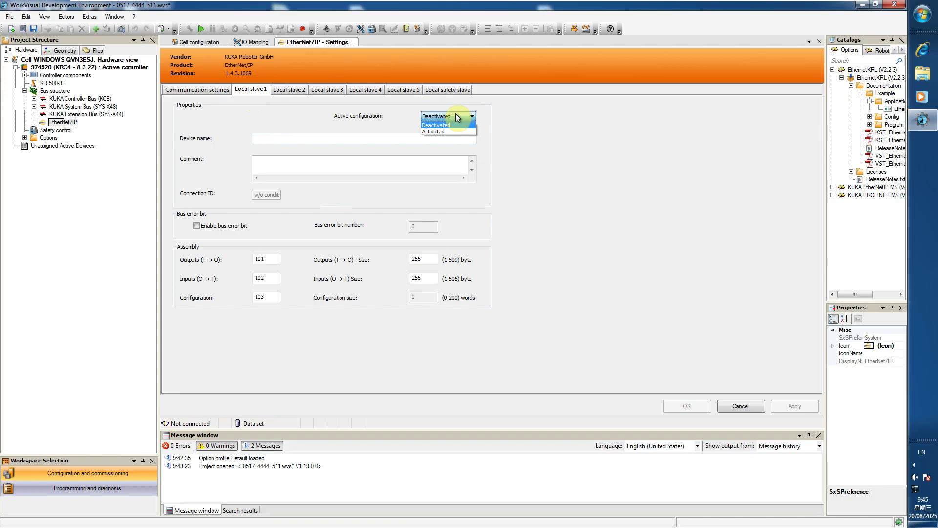
click(432, 132)
click(274, 137)
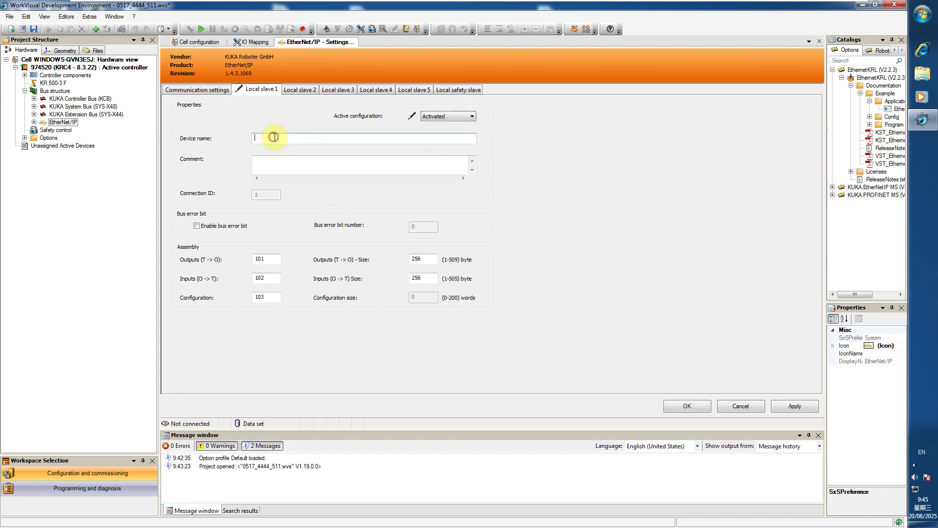
text(kuka)
click(274, 161)
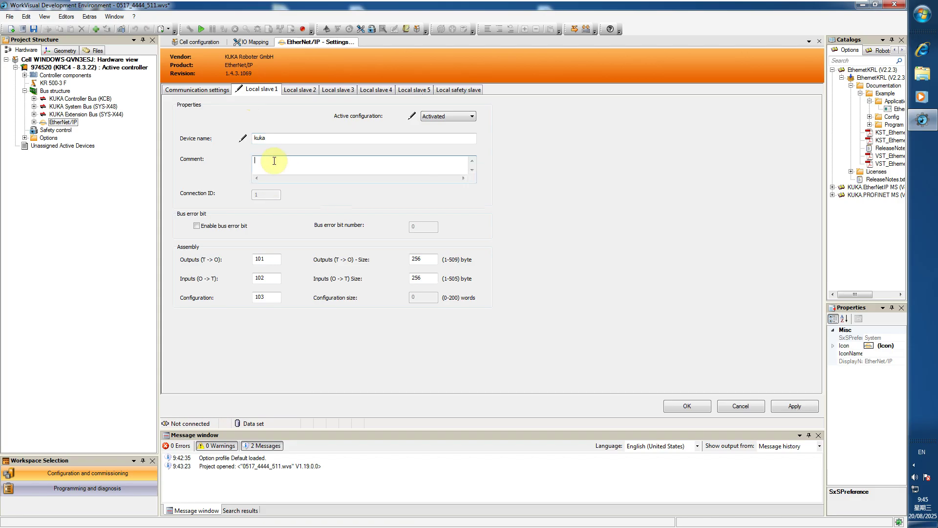
text(plc)
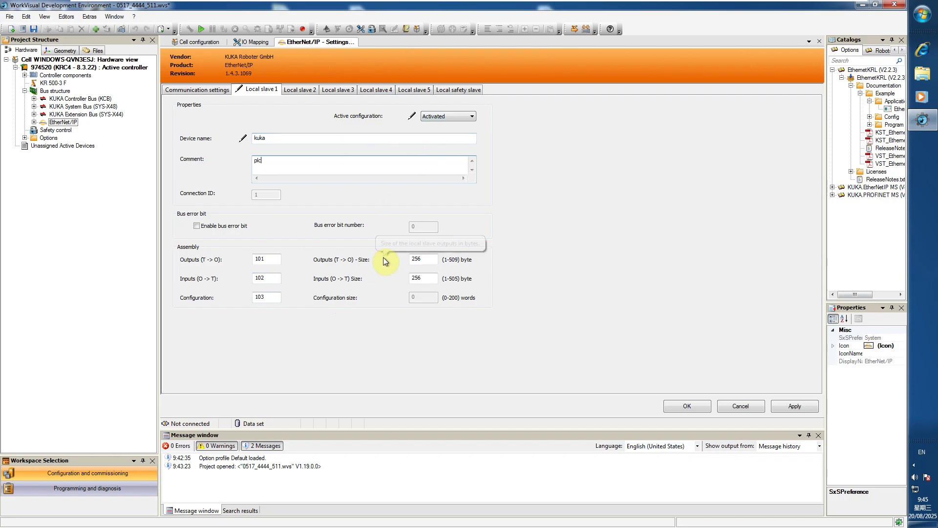
click(793, 405)
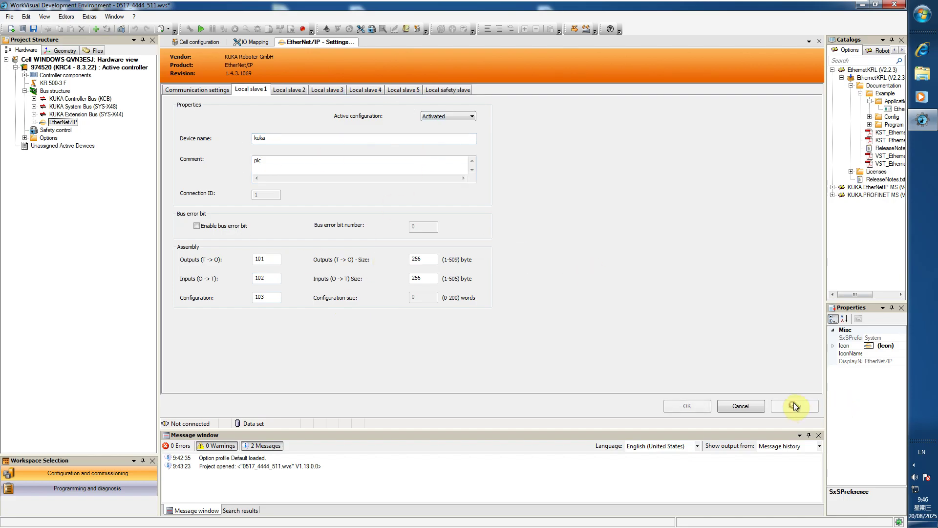
In I/O Mapping, list KR C $IN digital inputs beside EtherNet/IP input signals only.
click(193, 90)
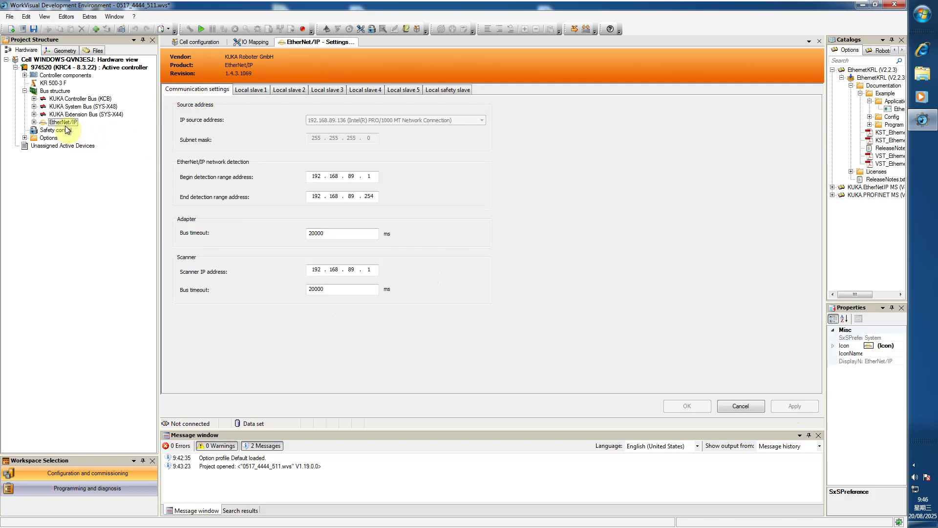
click(243, 42)
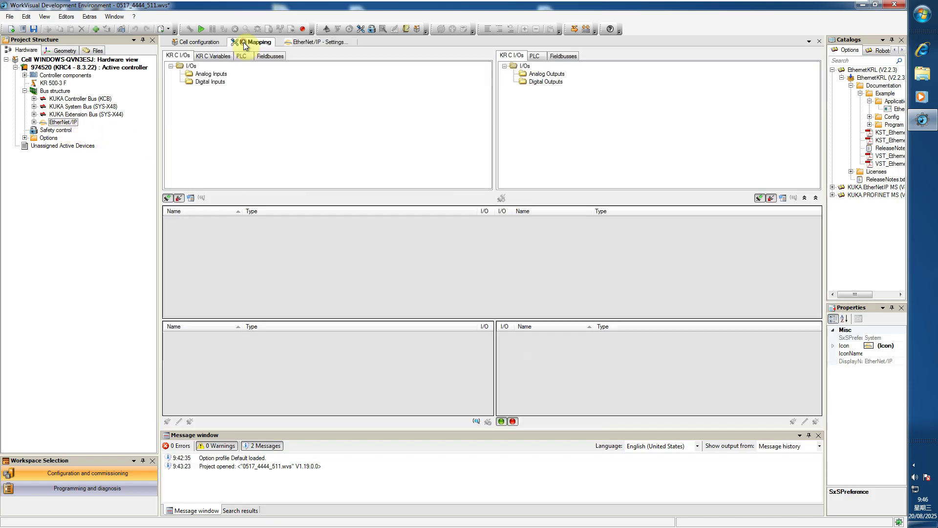
click(562, 56)
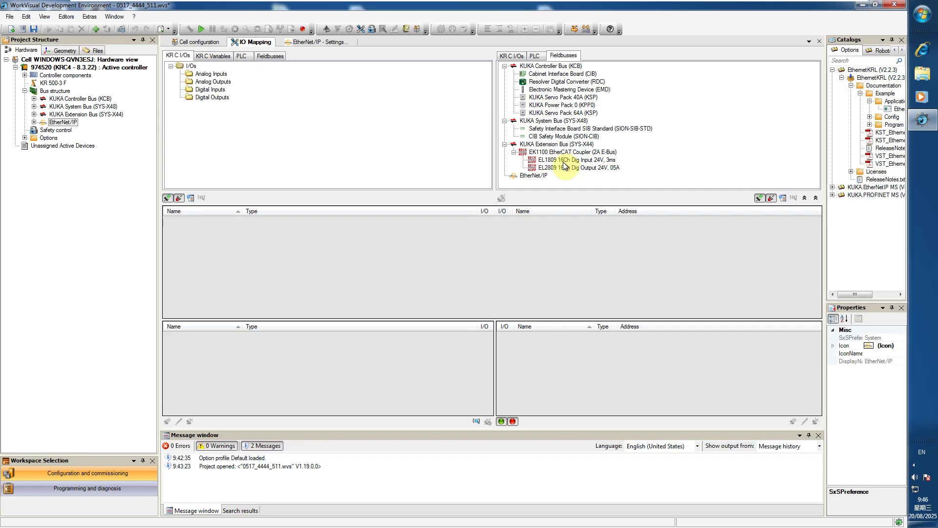
click(536, 176)
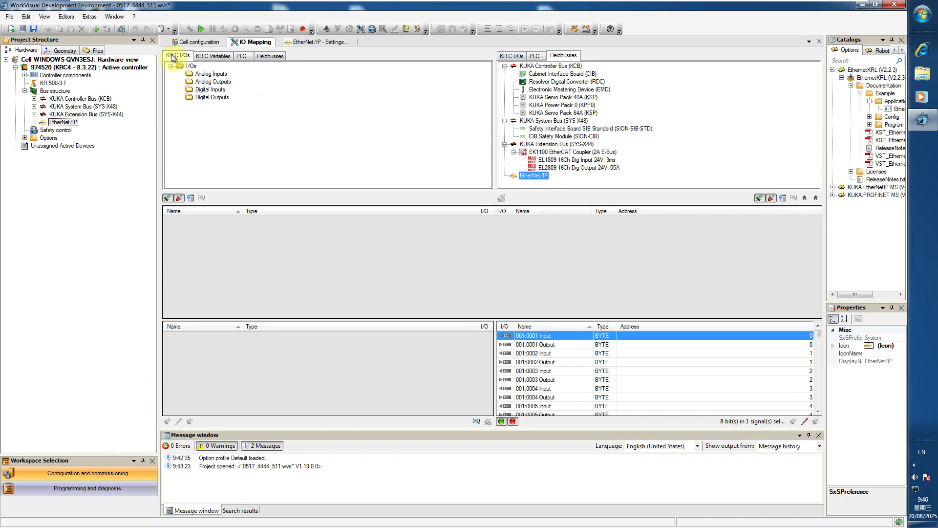
click(210, 90)
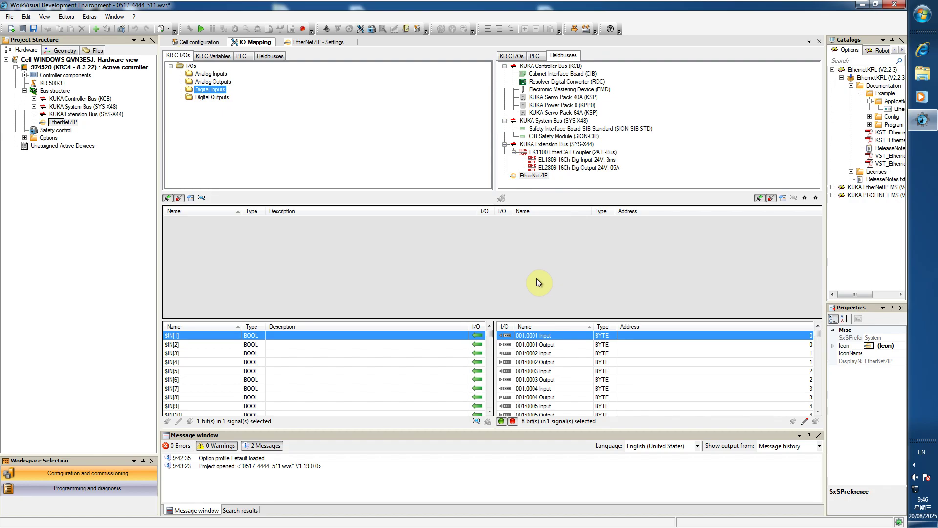
click(772, 199)
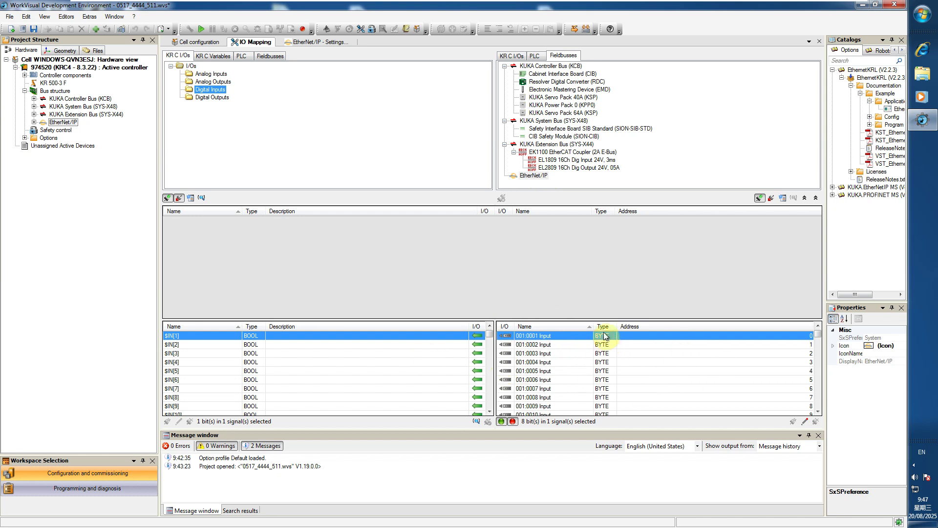
In the Signal Editor, shrink inputs 001:0001–001:0006 to single bits 0.0–0.5, starting 001:0007 at bit 0.6.
click(804, 423)
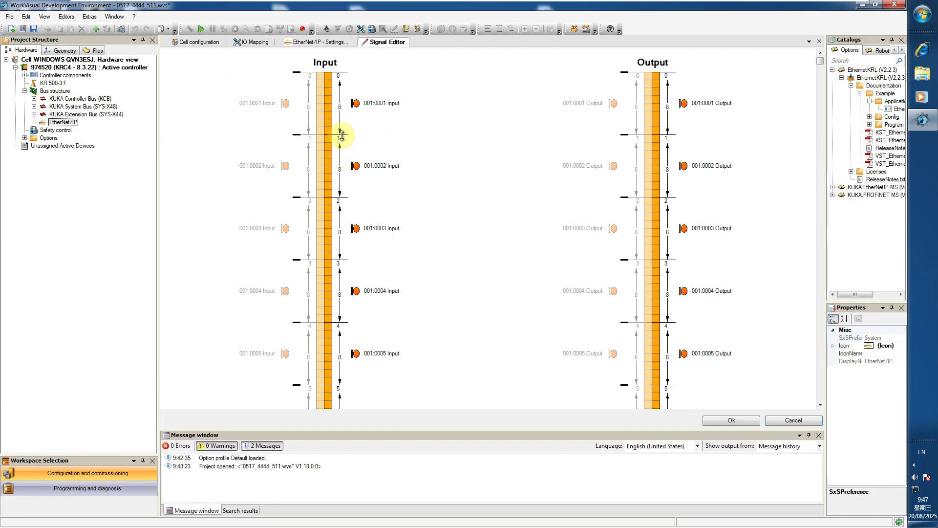
drag(341, 135, 342, 78)
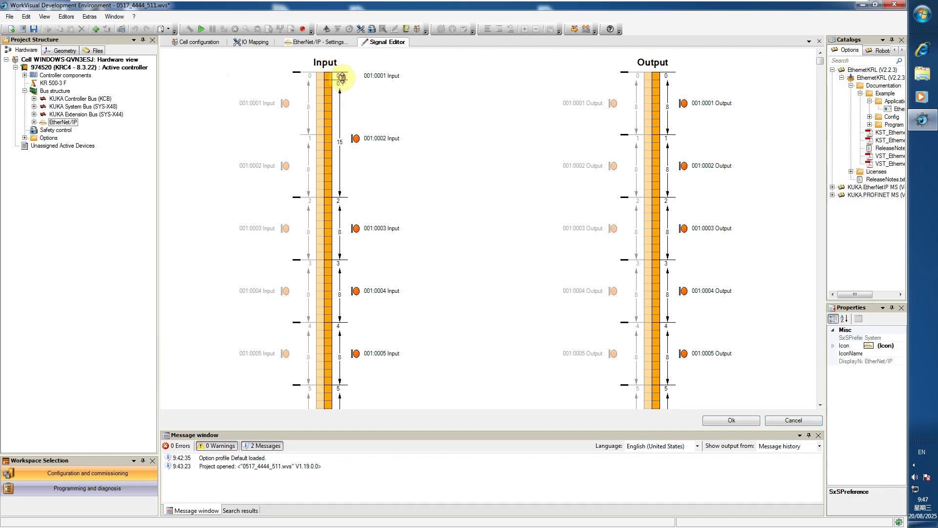
click(342, 199)
drag(361, 139, 341, 91)
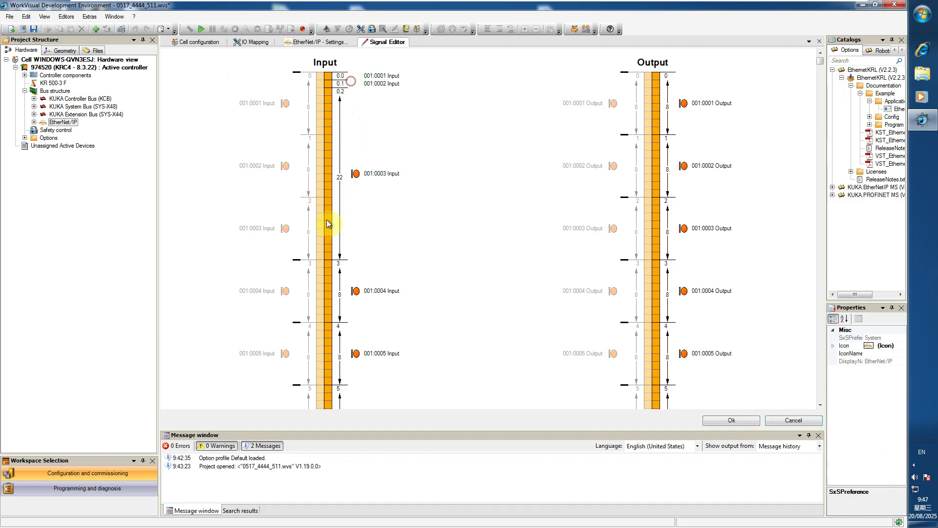
drag(342, 256, 358, 90)
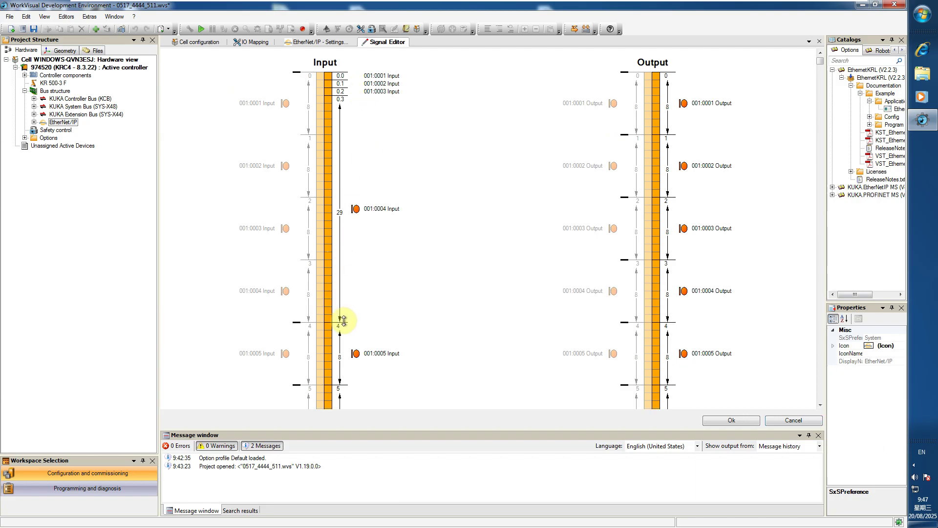
mouse_move(343, 321)
mouse_down()
mouse_move(367, 127)
mouse_move(361, 96)
mouse_up()
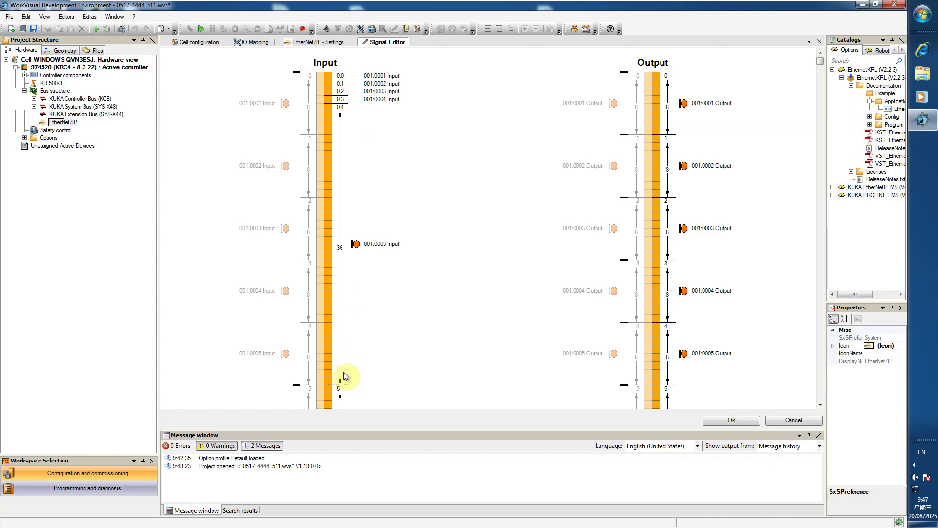
drag(345, 385, 360, 78)
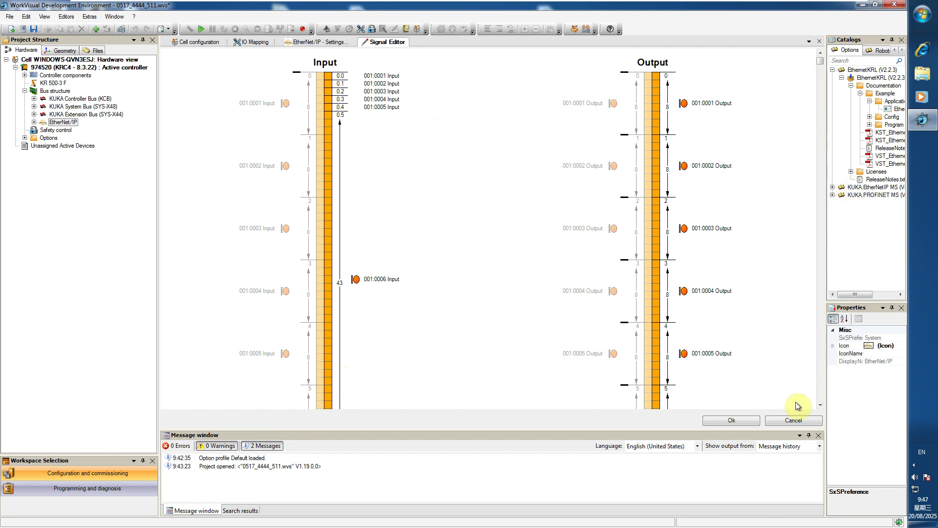
click(820, 406)
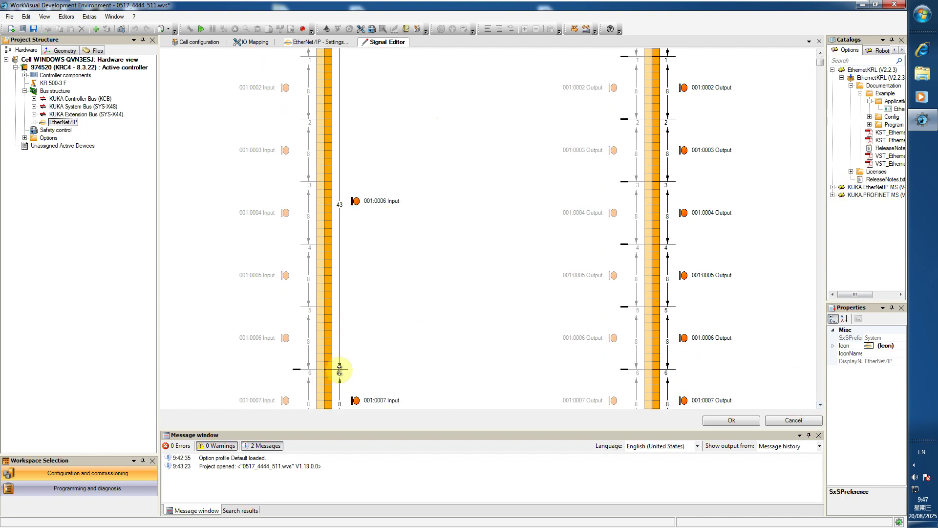
drag(339, 369, 345, 57)
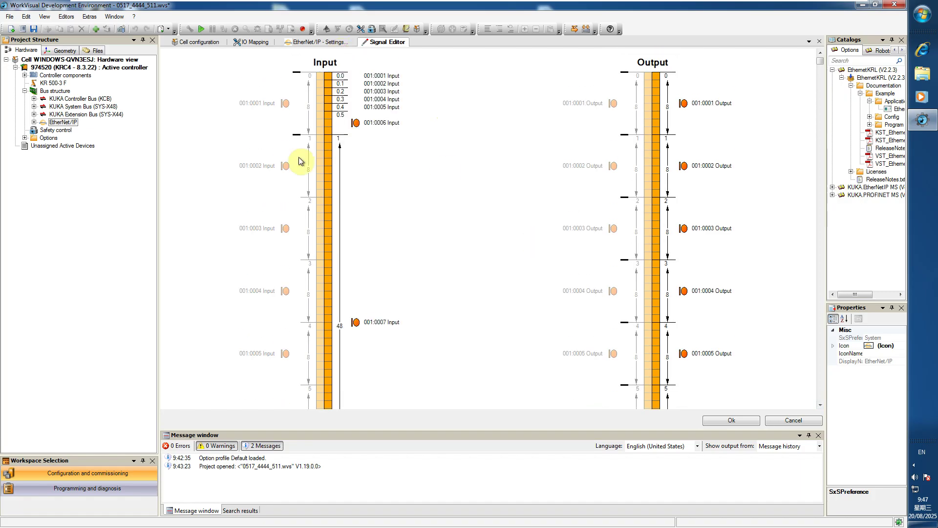
drag(340, 140, 341, 120)
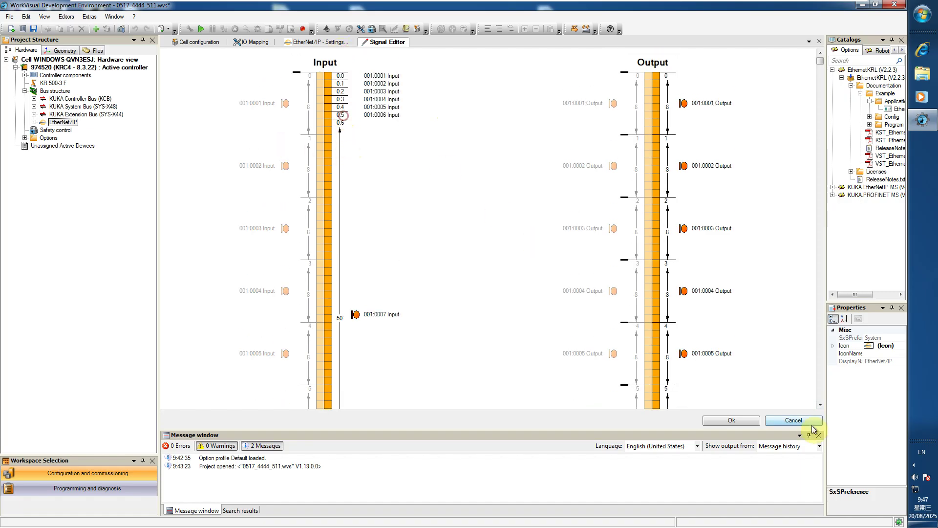
Apply the new bit layout, select 001:0001 Input, and hide already-connected robot inputs.
click(718, 420)
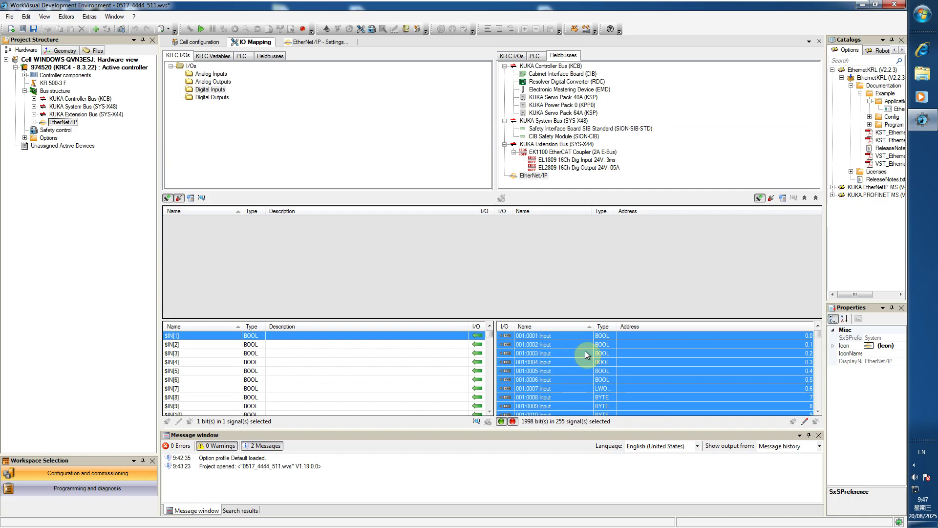
click(602, 339)
click(557, 353)
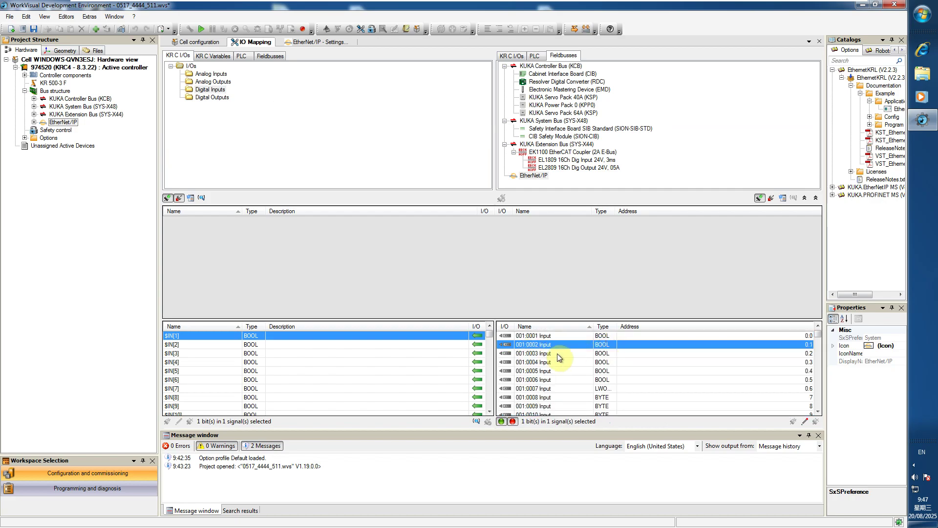
click(540, 336)
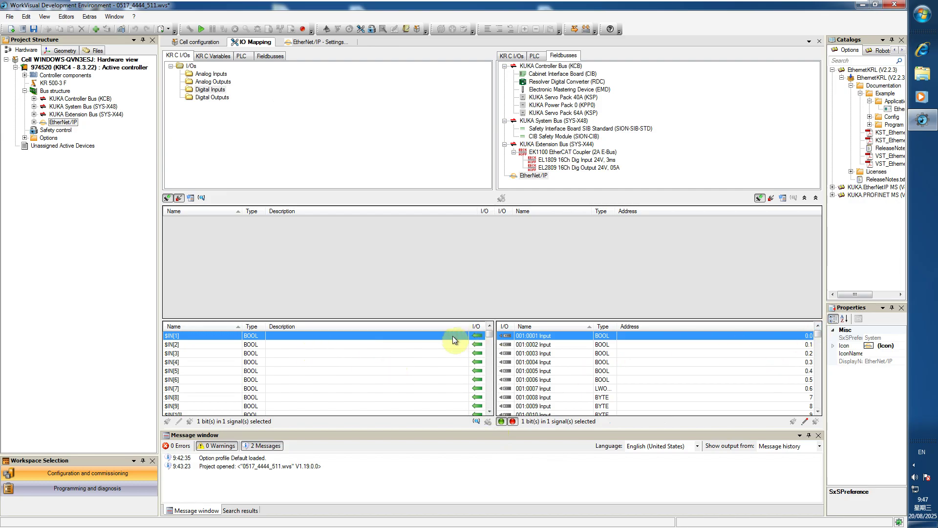
click(501, 422)
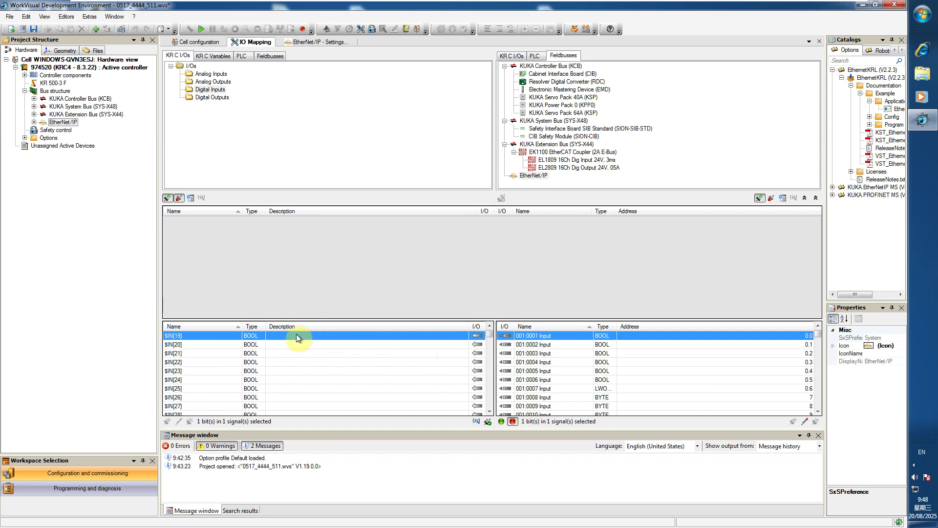
Connect $IN[19]–$IN[23] in turn to bus inputs 001:0001–001:0005 (bits 0.0–0.4).
click(488, 421)
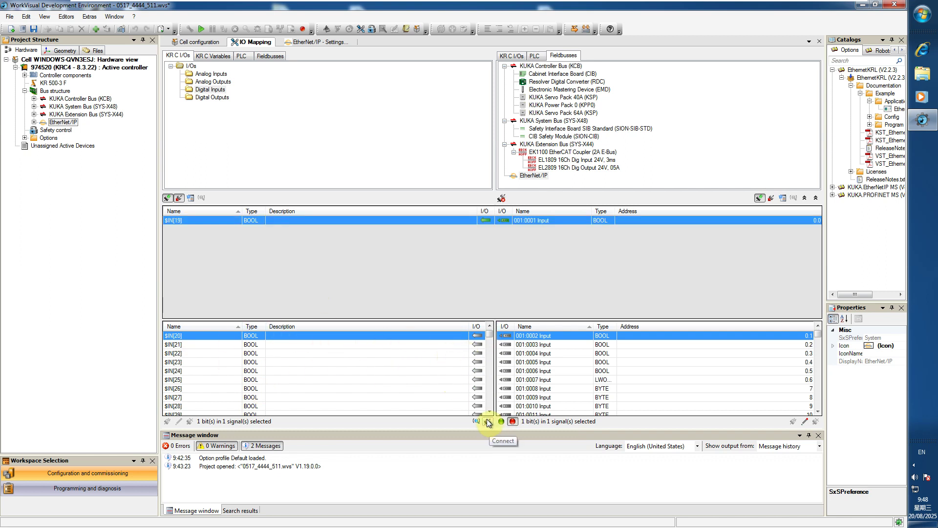
click(487, 420)
click(487, 420)
click(488, 422)
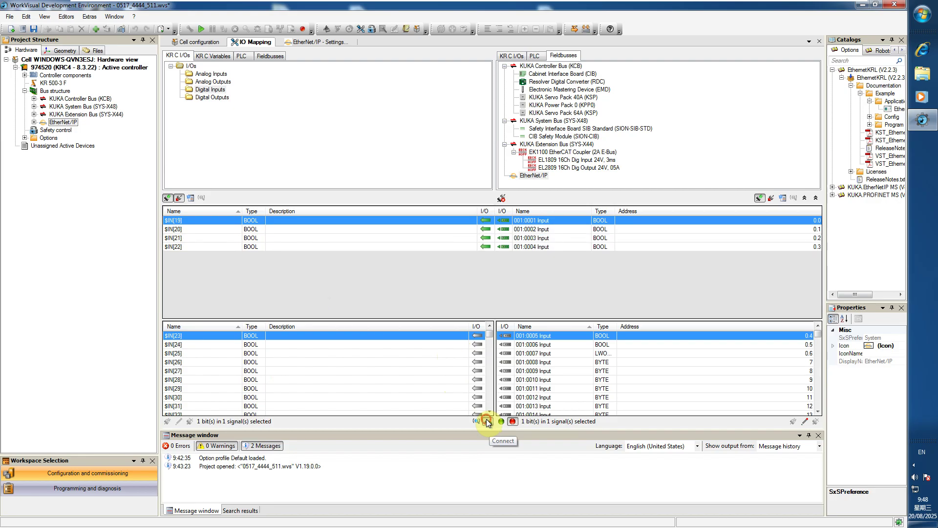
click(488, 421)
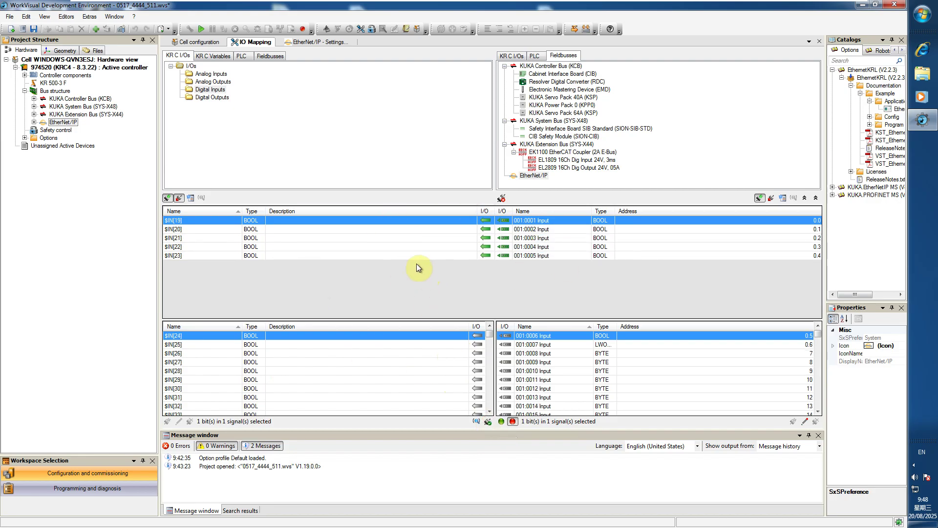